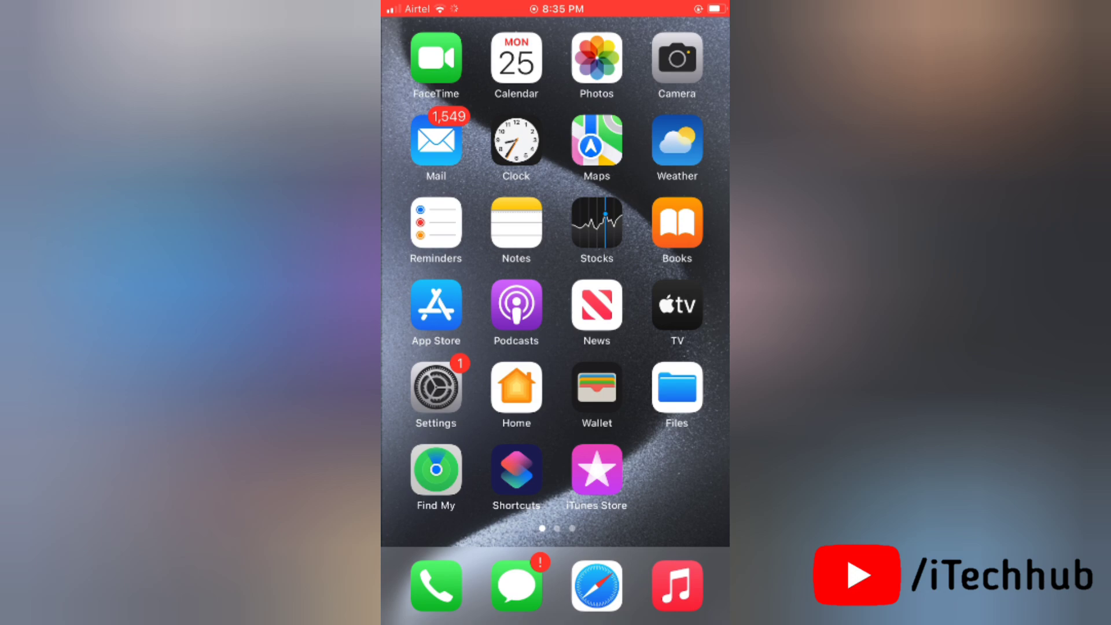
Step: Swipe back and forth between the first and second Home Screen app pages
{"action": "left_click_drag", "start_coordinate": [659, 391], "coordinate": [452, 391]}
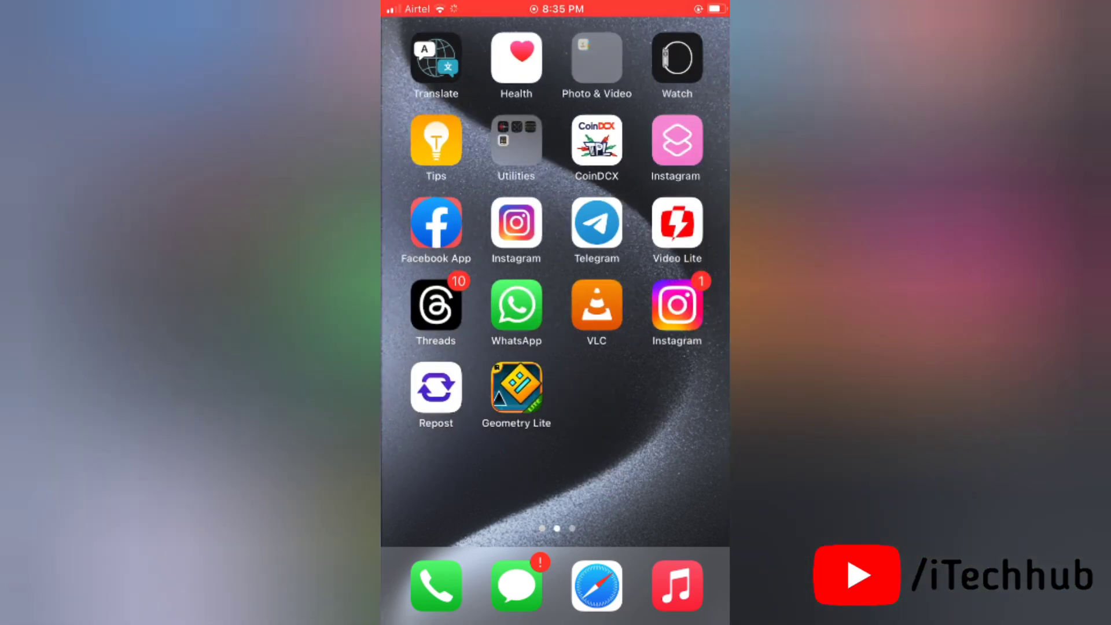
{"action": "left_click_drag", "start_coordinate": [451, 391], "coordinate": [660, 390]}
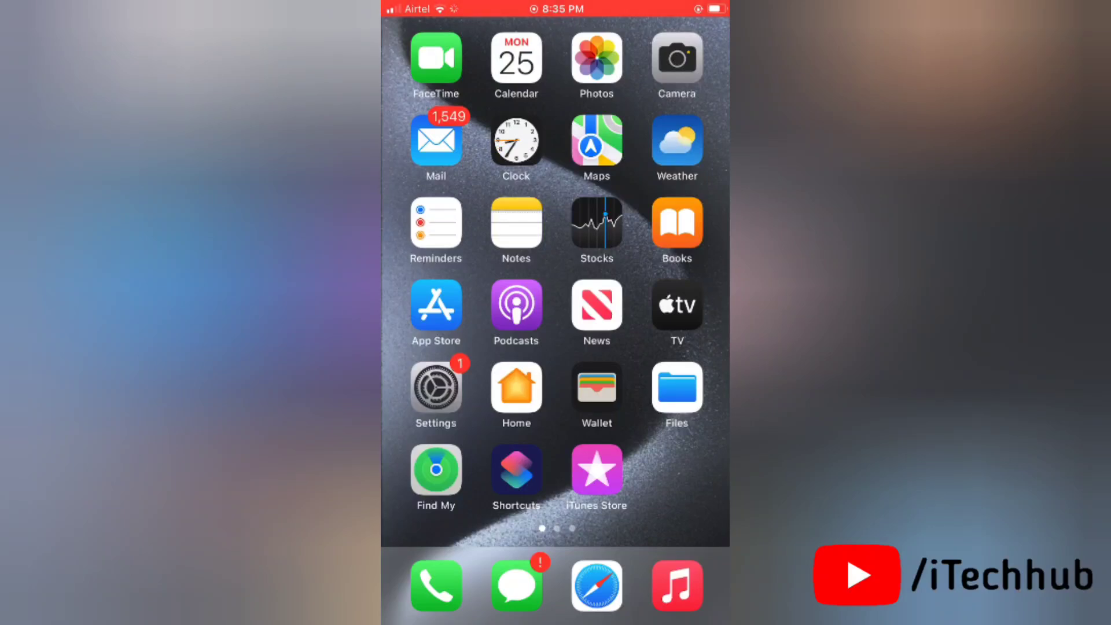
{"action": "left_click_drag", "start_coordinate": [659, 451], "coordinate": [434, 451]}
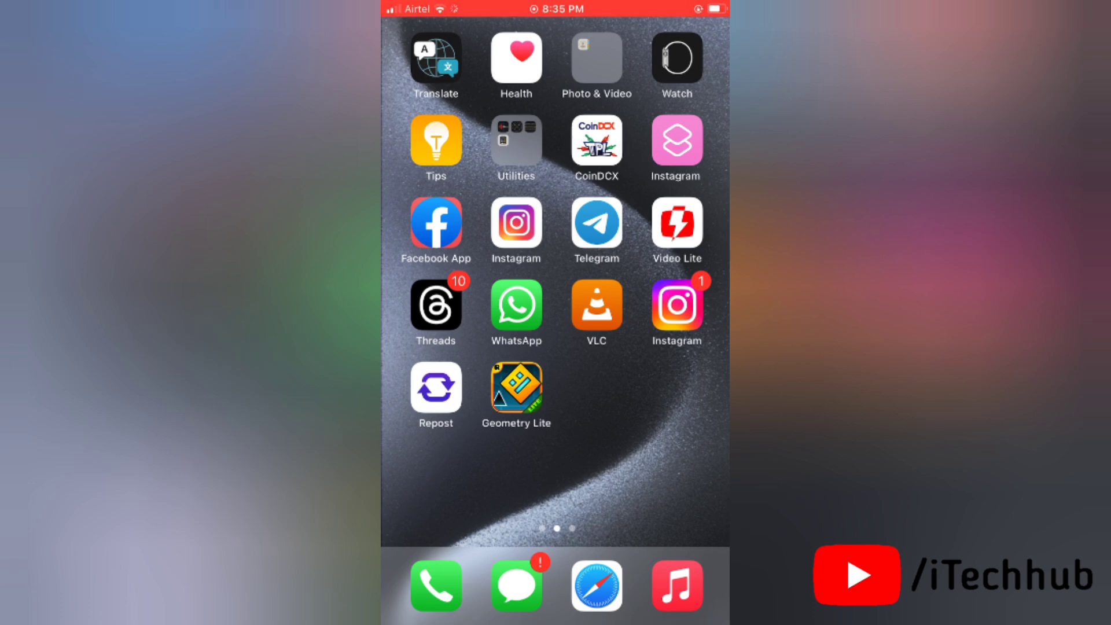
Step: Return to the first page and view the Control Center Video Effects image full-screen
{"action": "left_click_drag", "start_coordinate": [434, 451], "coordinate": [660, 452]}
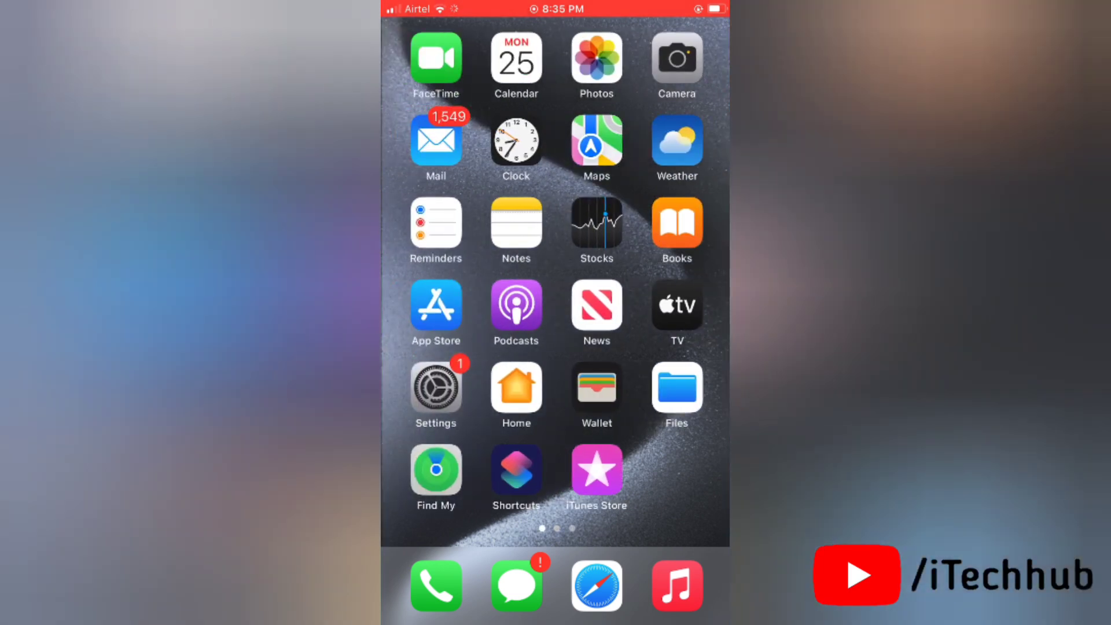
{"action": "left_click", "coordinate": [596, 58]}
{"action": "left_click", "coordinate": [556, 287]}
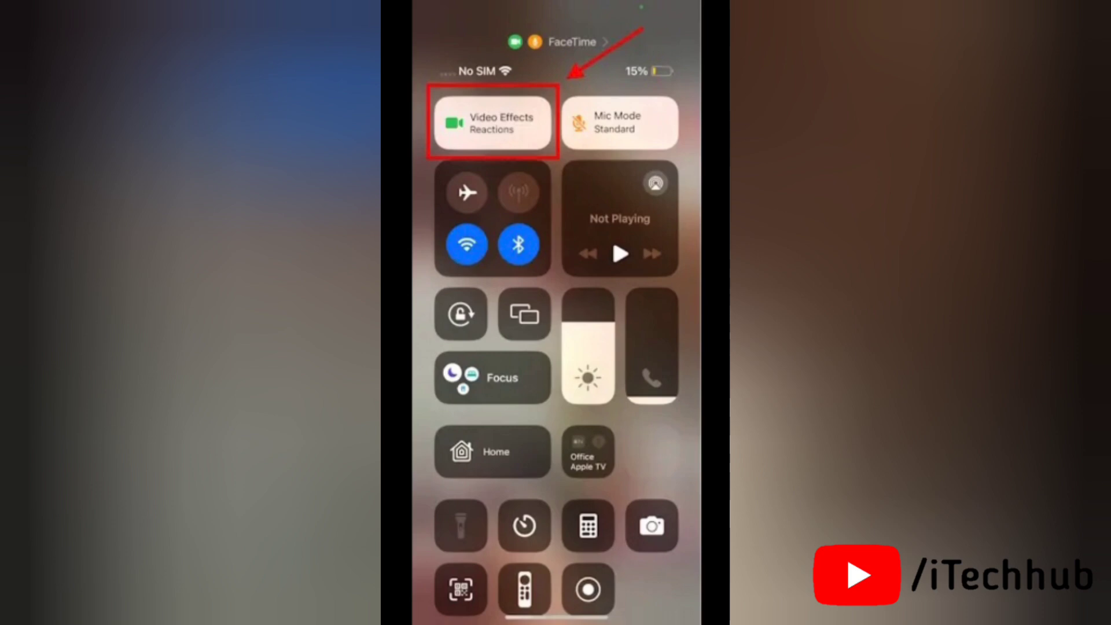